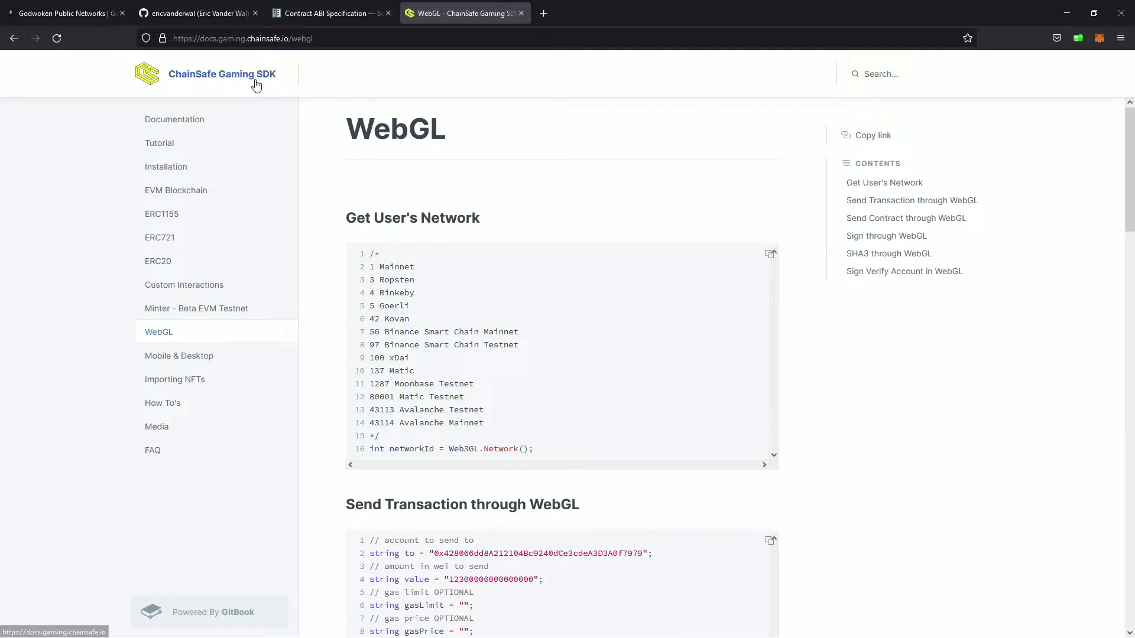
Scroll to the Send Contract through WebGL section and highlight its description sentence
double_click(401, 131)
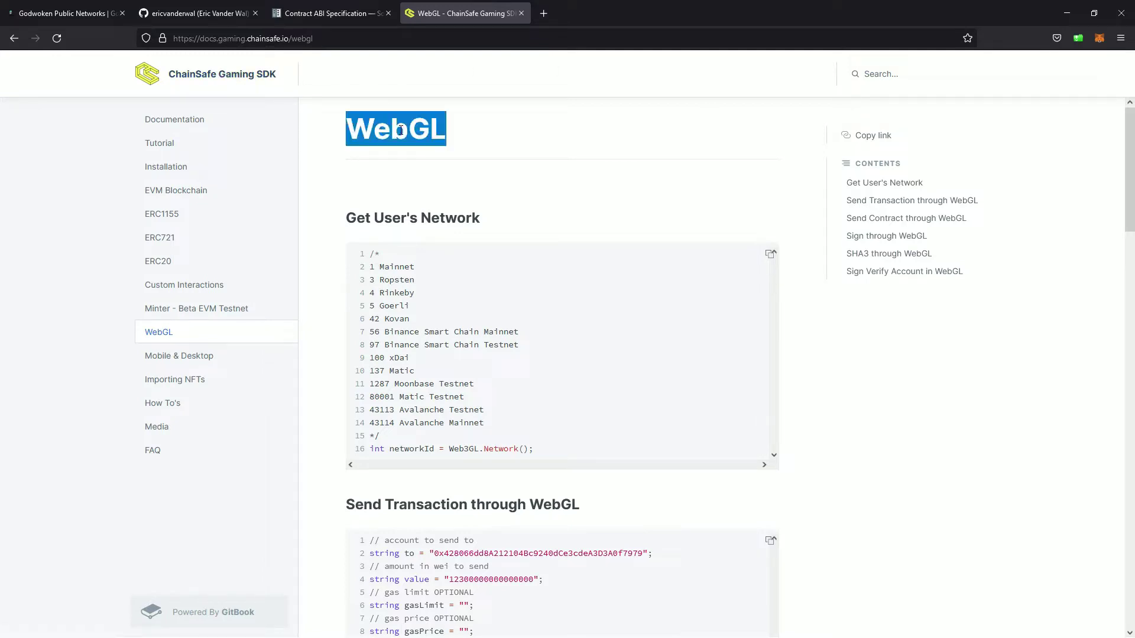
left_click(471, 136)
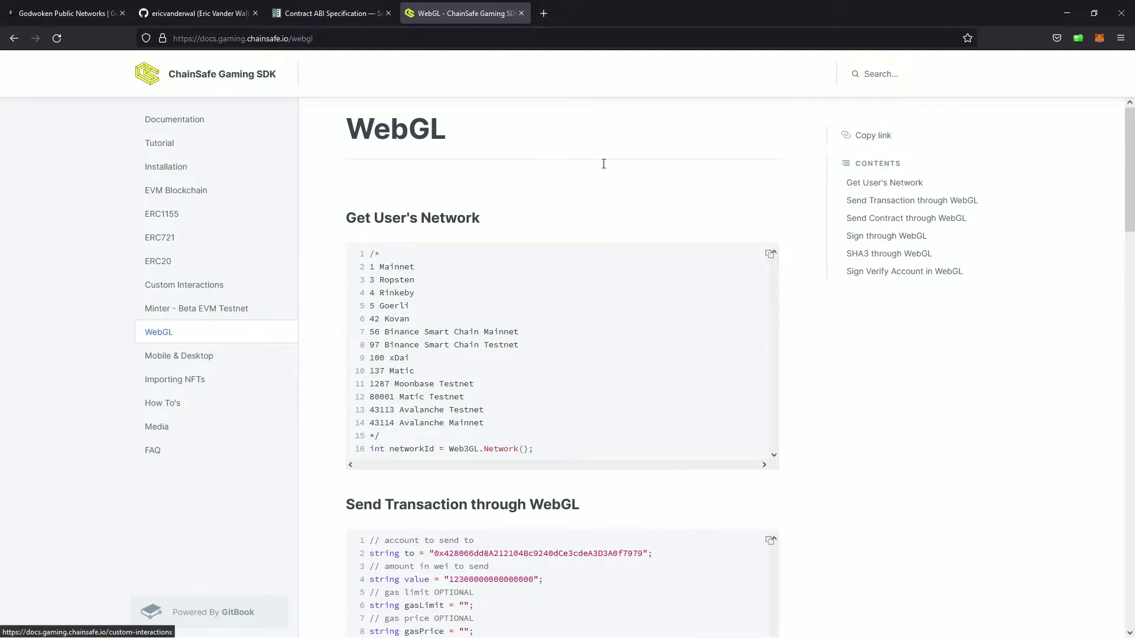
scroll(604, 165, "down", 6)
scroll(604, 167, "down", 11)
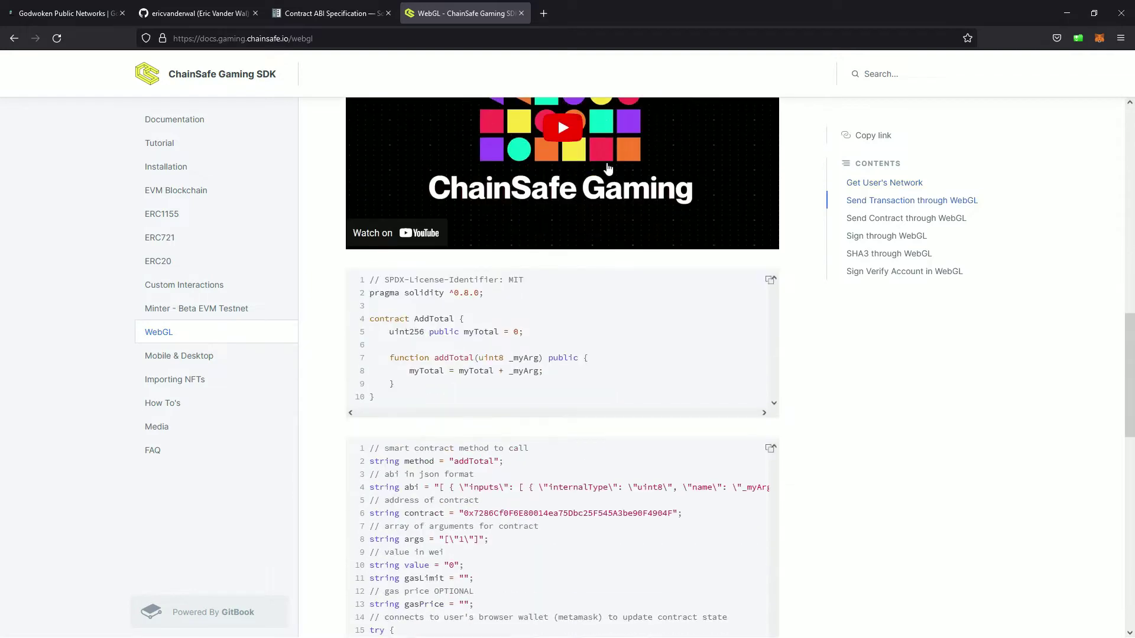
scroll(607, 162, "up", 9)
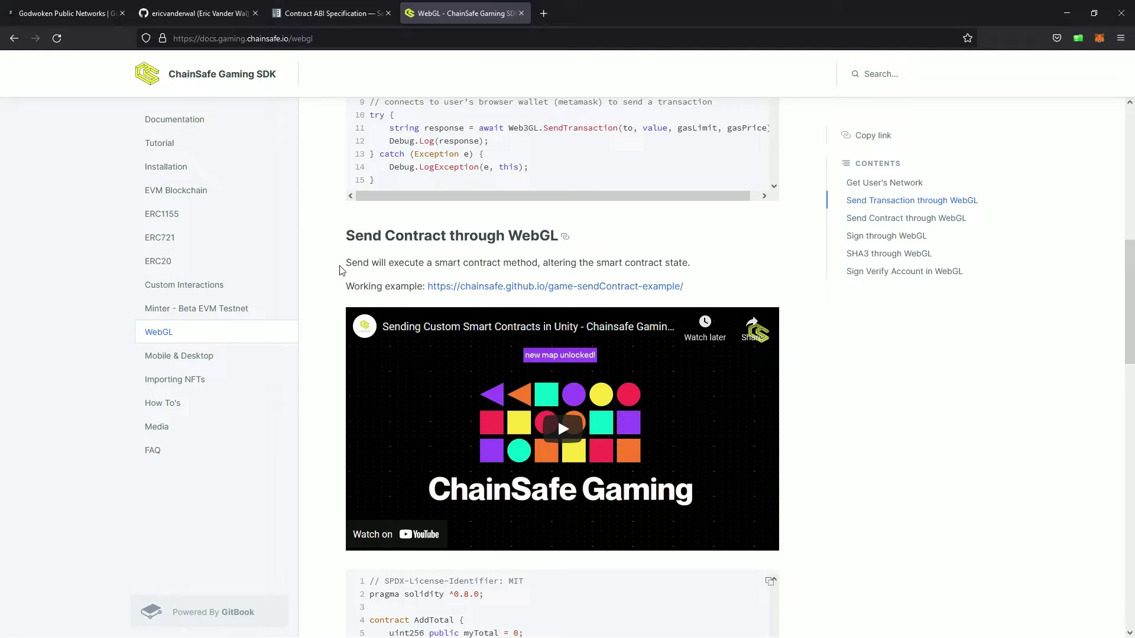
left_click_drag(349, 264, 698, 264)
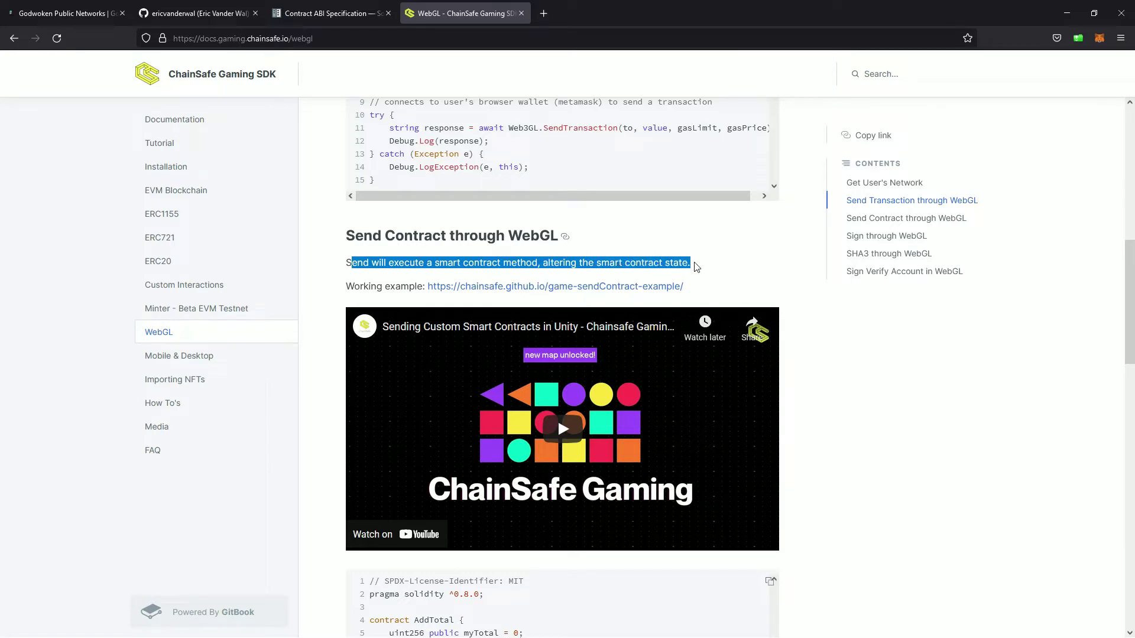
left_click(697, 265)
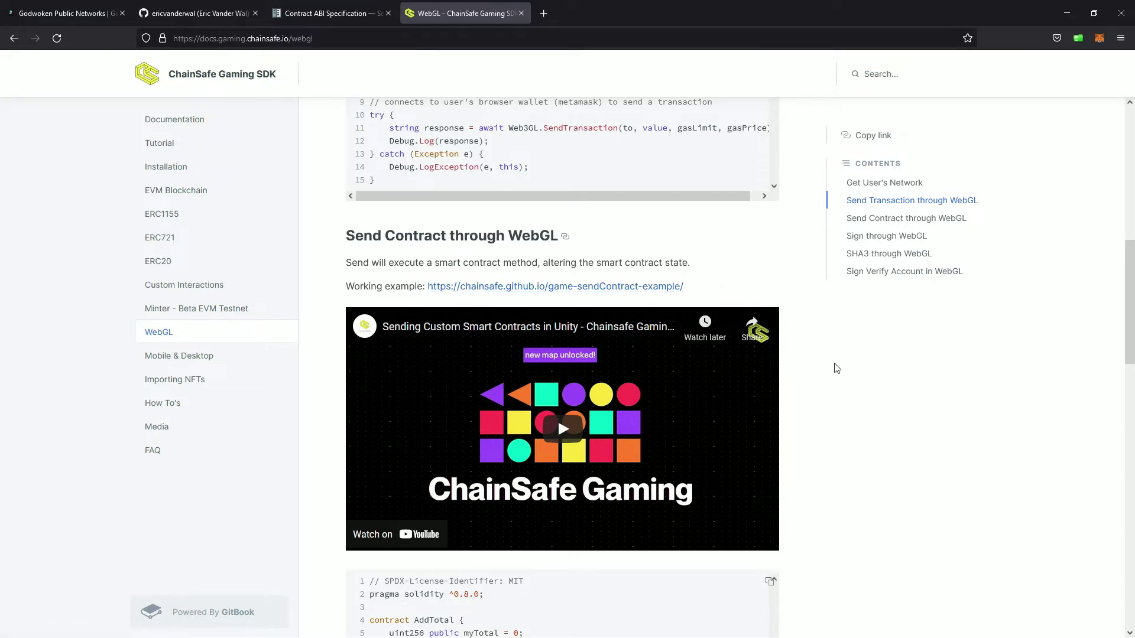
scroll(837, 366, "down", 3)
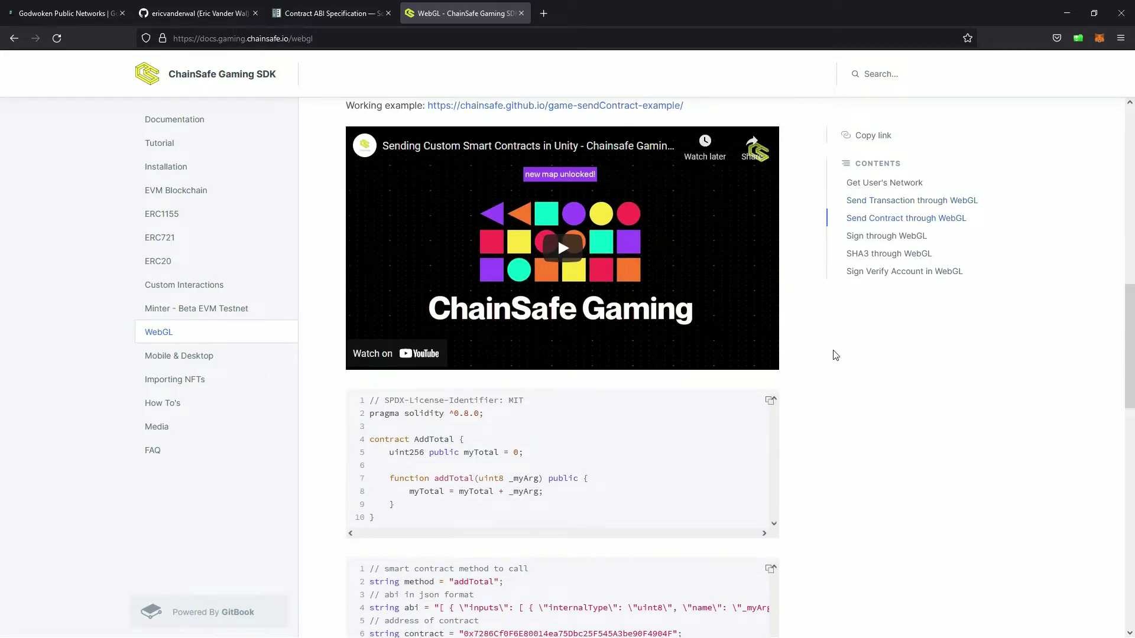
Highlight the method, abi, contract and string declarations in the SendContract code sample
scroll(835, 354, "down", 6)
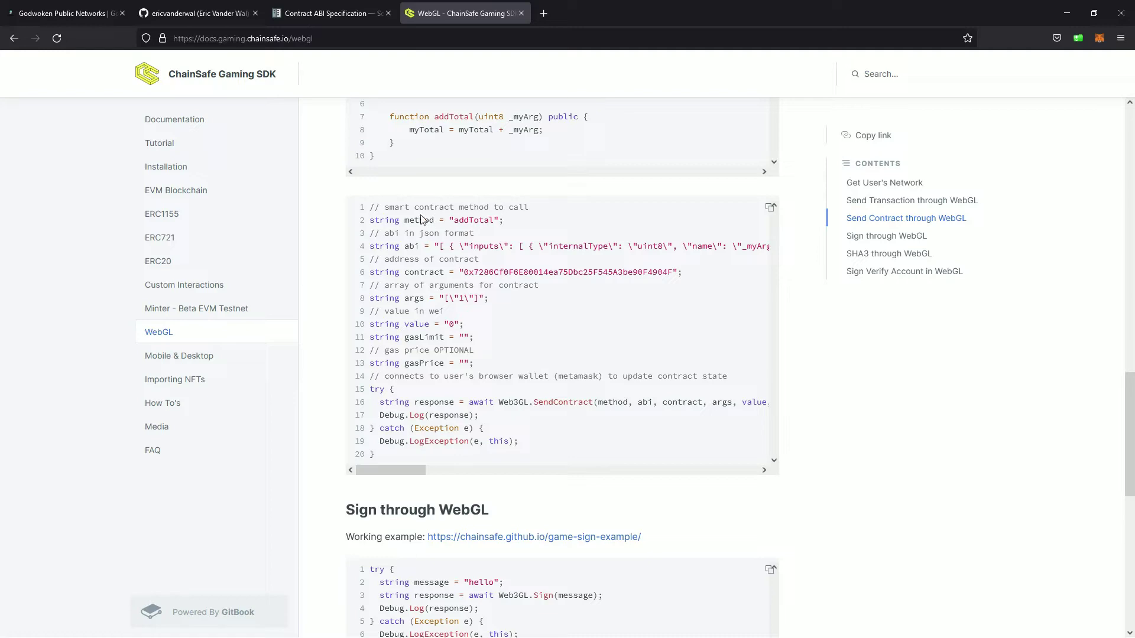
left_click_drag(372, 220, 507, 224)
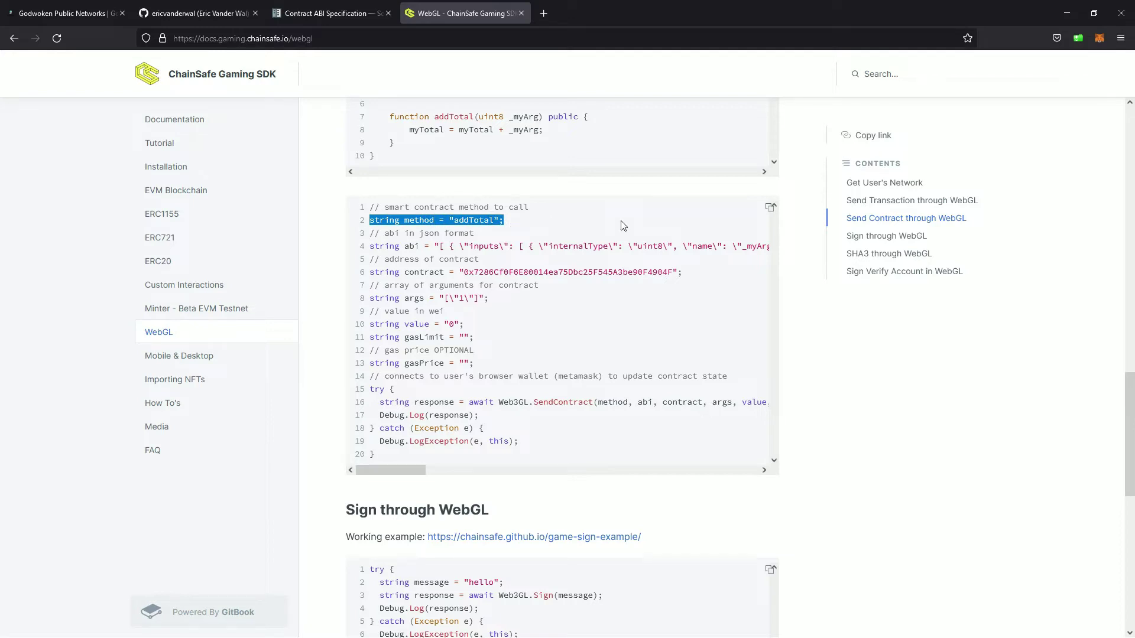
left_click_drag(370, 246, 421, 246)
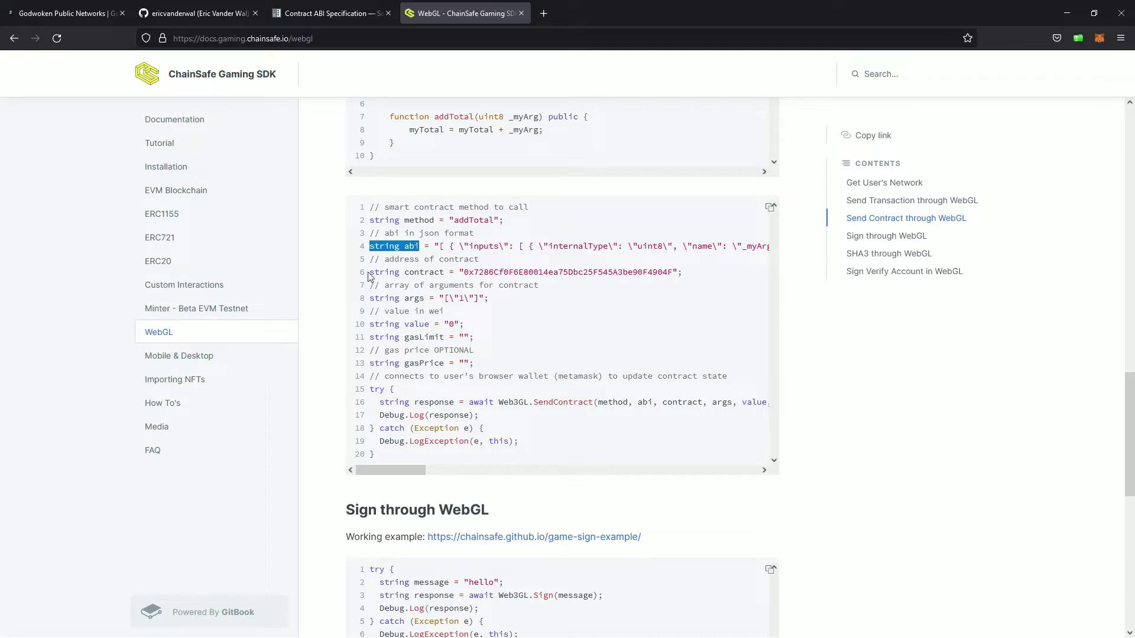
left_click_drag(370, 272, 450, 271)
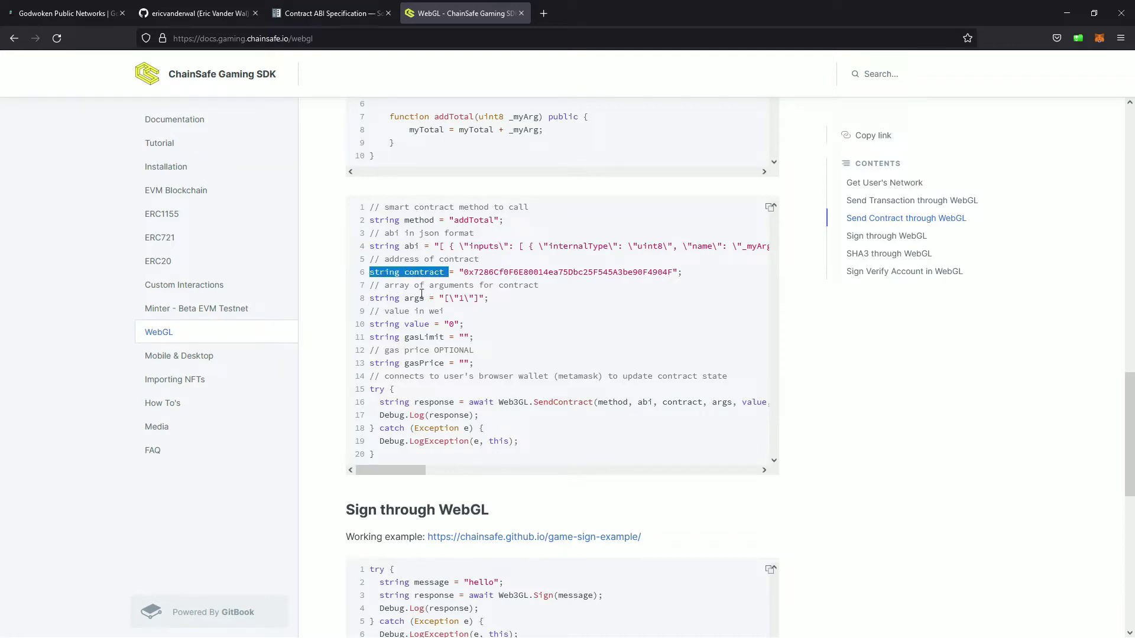
left_click_drag(370, 324, 413, 337)
left_click(396, 363)
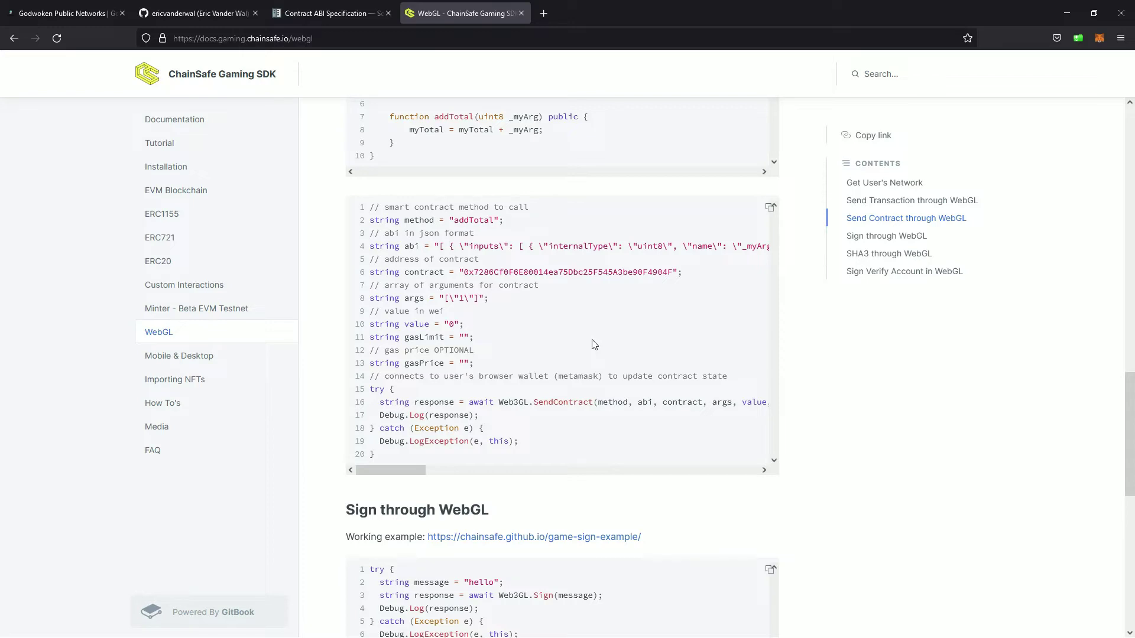
Point out the abi and contract variable names and the start of the abi JSON value
left_click_drag(421, 246, 370, 247)
left_click(383, 246)
double_click(411, 247)
double_click(384, 247)
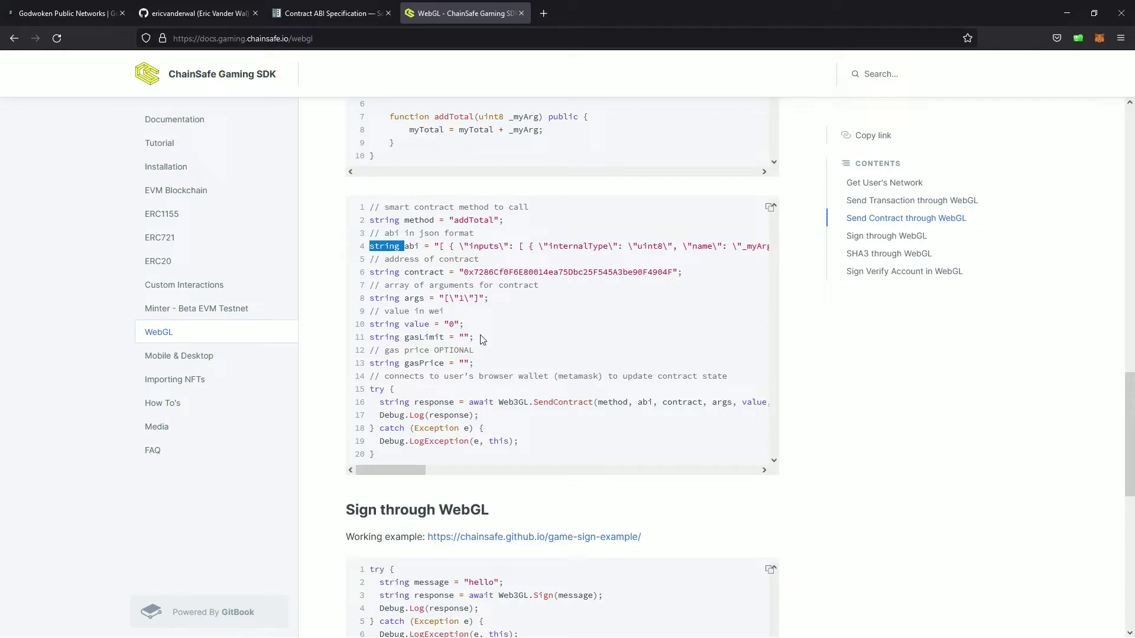
double_click(413, 246)
left_click_drag(435, 246, 454, 247)
left_click_drag(388, 470, 362, 452)
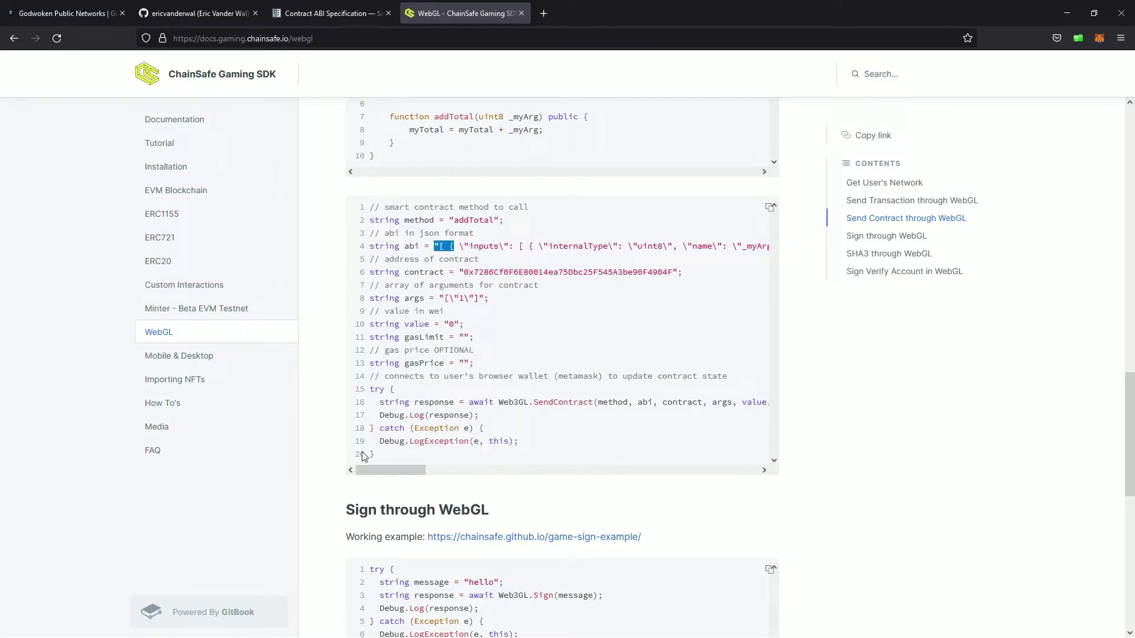
double_click(412, 246)
double_click(417, 273)
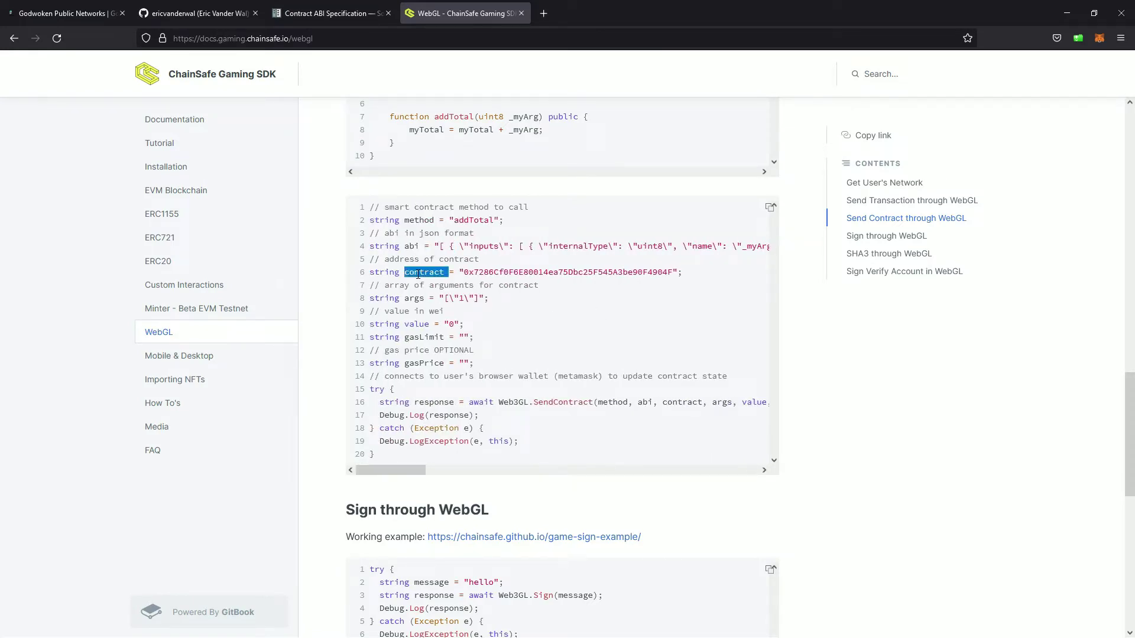
key("ctrl+shift+Tab")
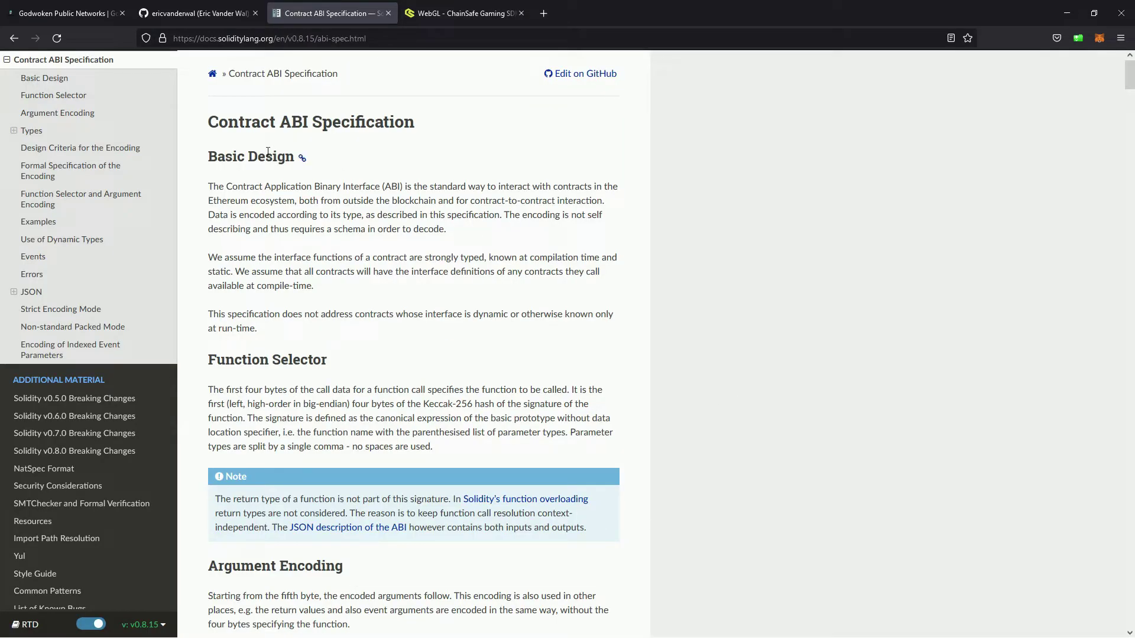
Highlight the Contract ABI Specification title and the phrase 'outside the blockchain'
left_click_drag(210, 121, 384, 120)
left_click(384, 120)
left_click_drag(342, 201, 436, 200)
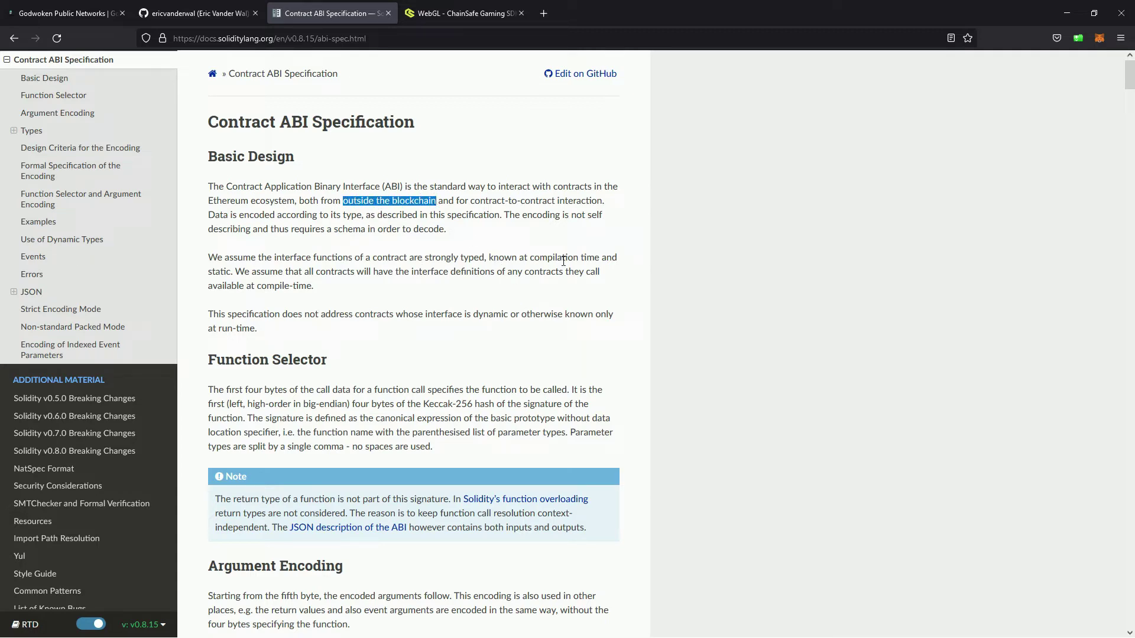
left_click(513, 251)
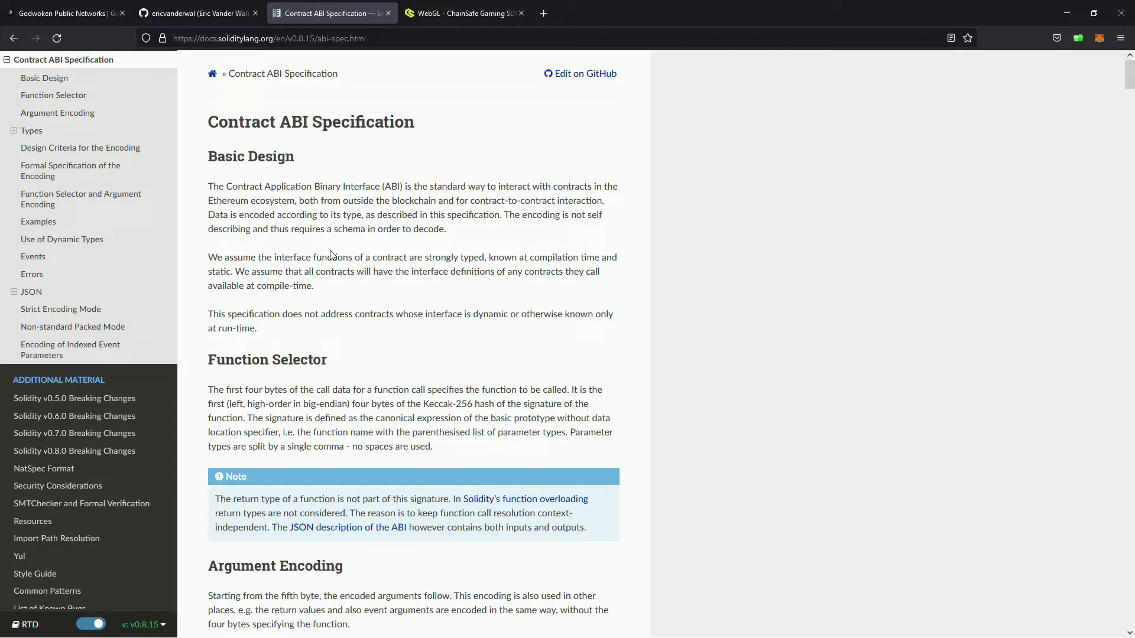
Highlight 'Application Binary Interface', skim the sections, and return to the WebGL SDK docs
left_click_drag(264, 186, 380, 187)
scroll(378, 256, "down", 6)
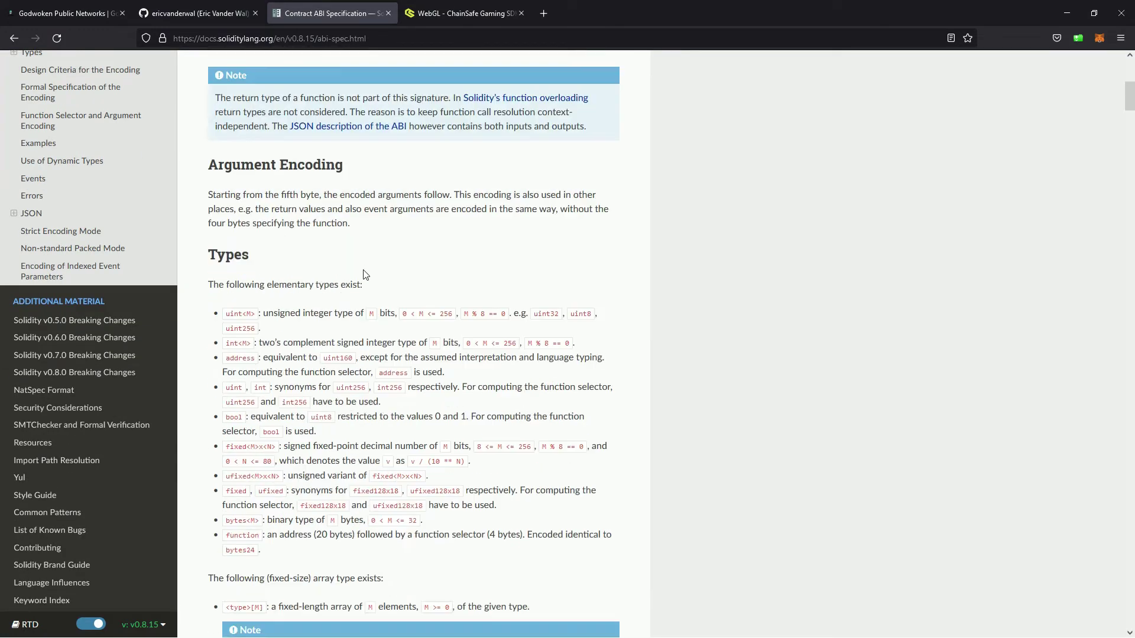
scroll(363, 274, "down", 2)
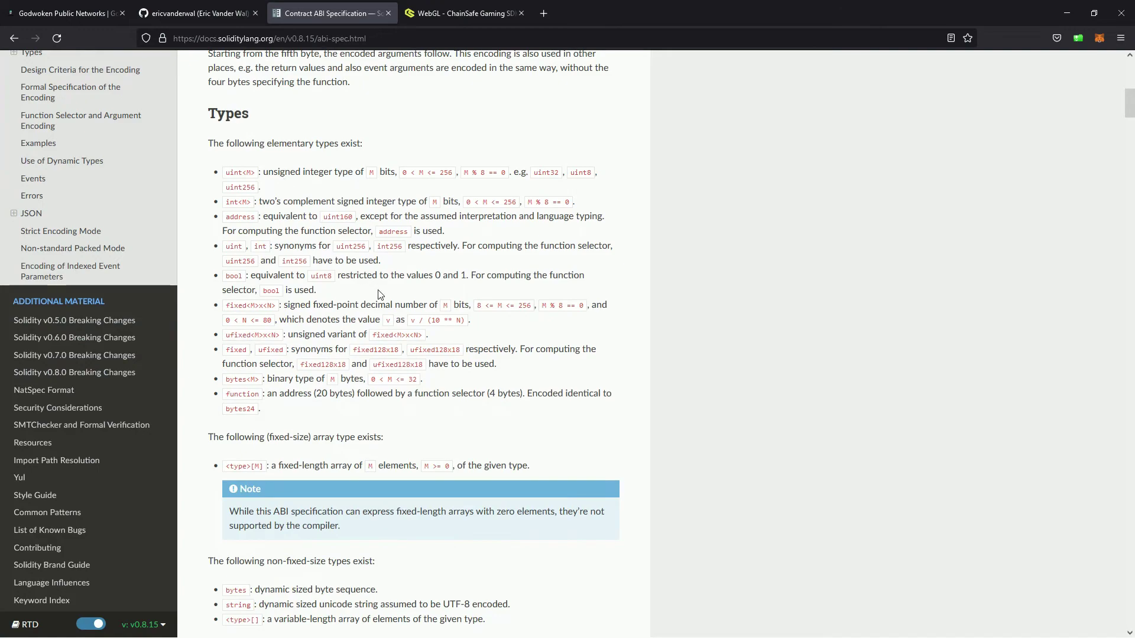
scroll(381, 294, "down", 5)
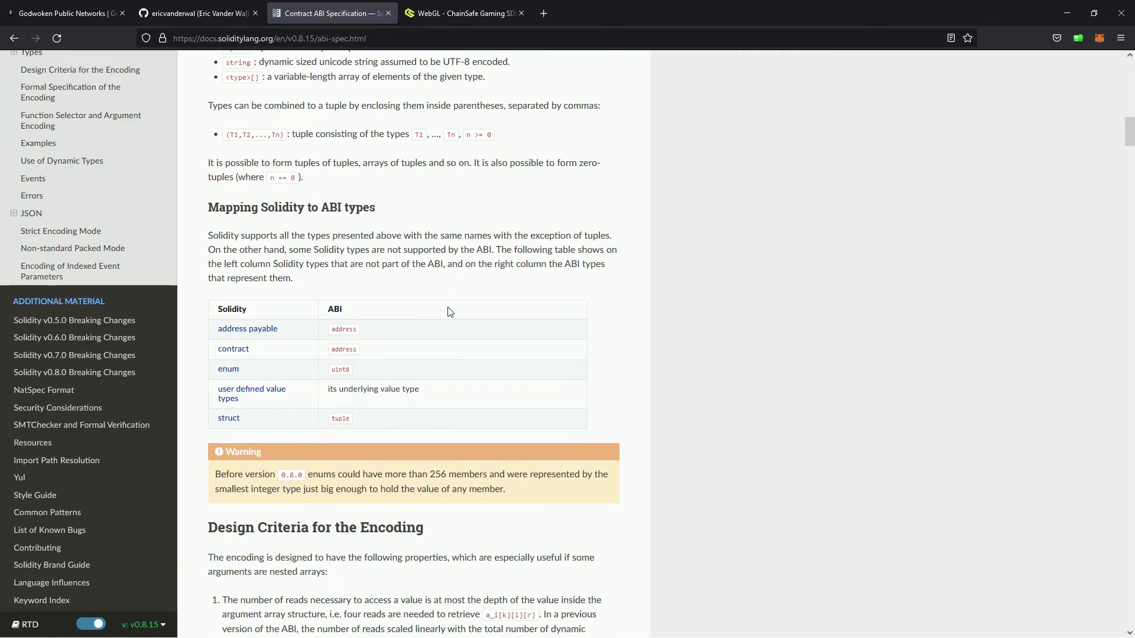
scroll(444, 334, "up", 15)
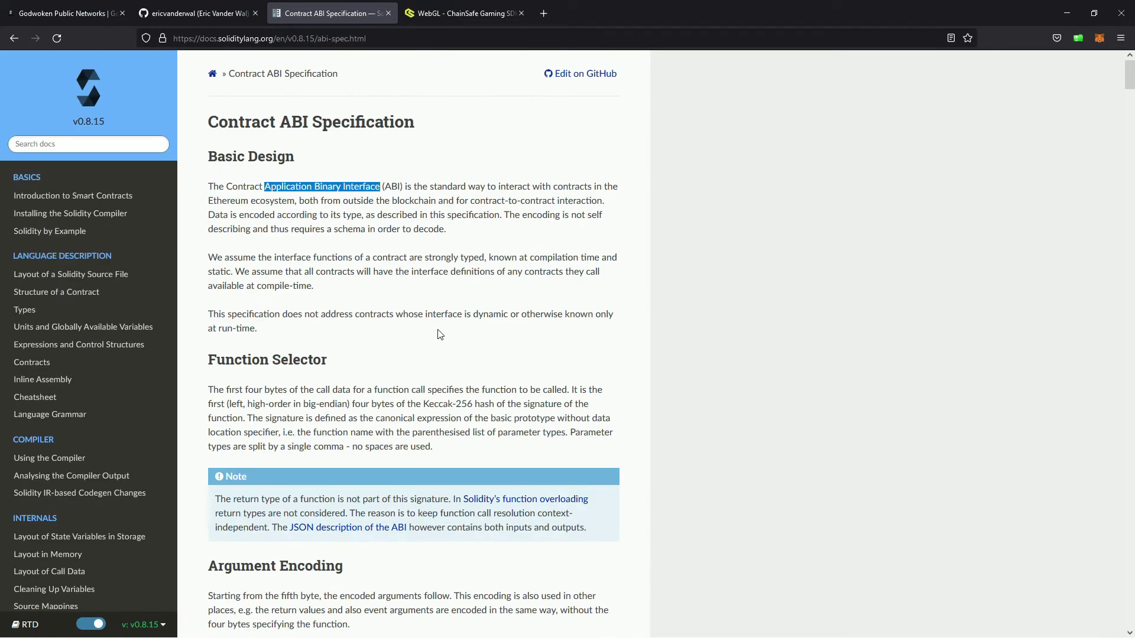
left_click(484, 23)
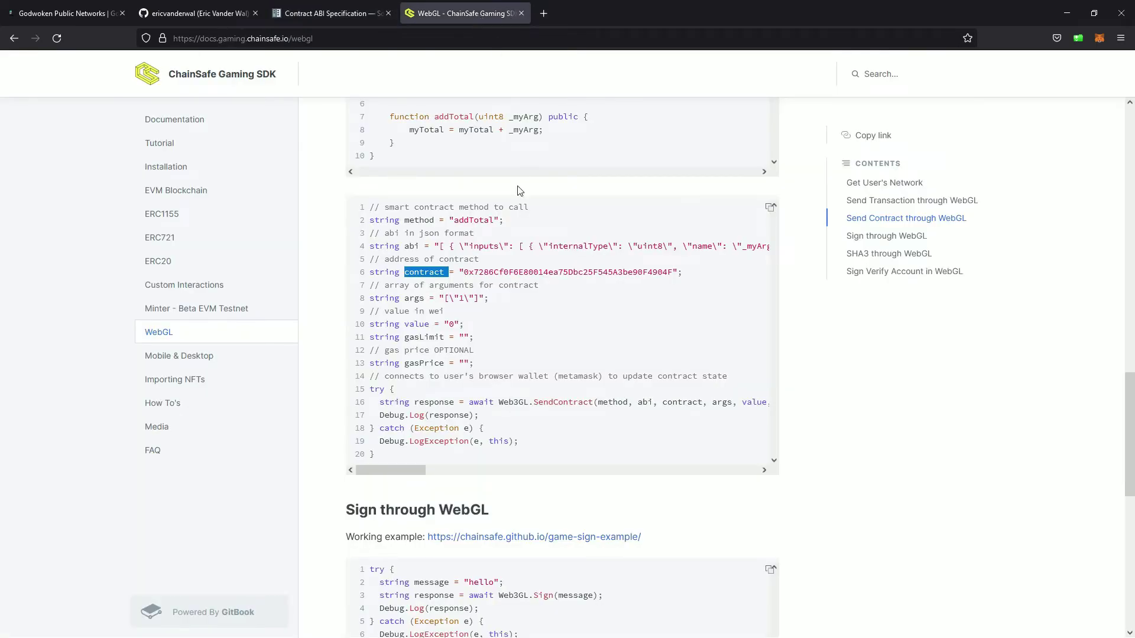
Select just the hex contract address on line 6 of the Send Contract sample
triple_click(520, 245)
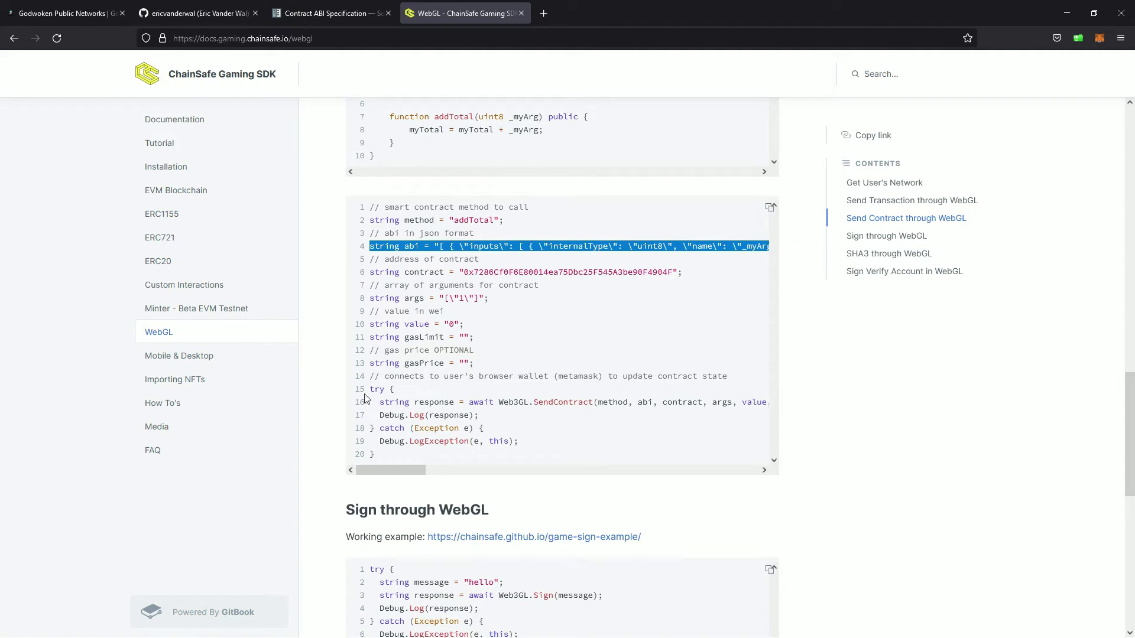
left_click(505, 272)
triple_click(505, 272)
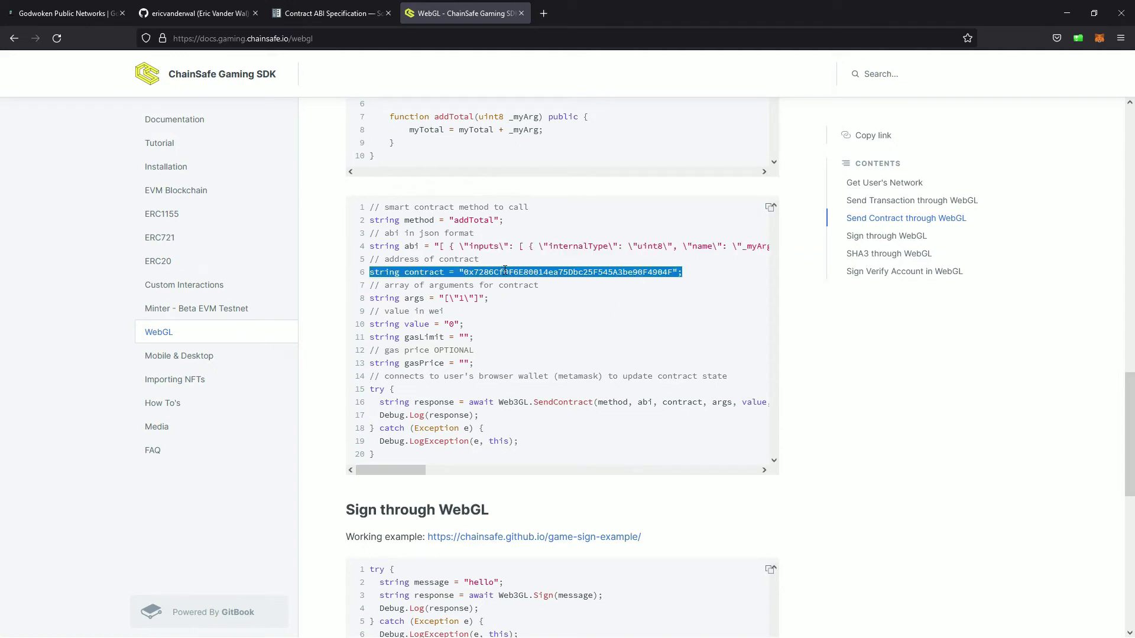
double_click(495, 272)
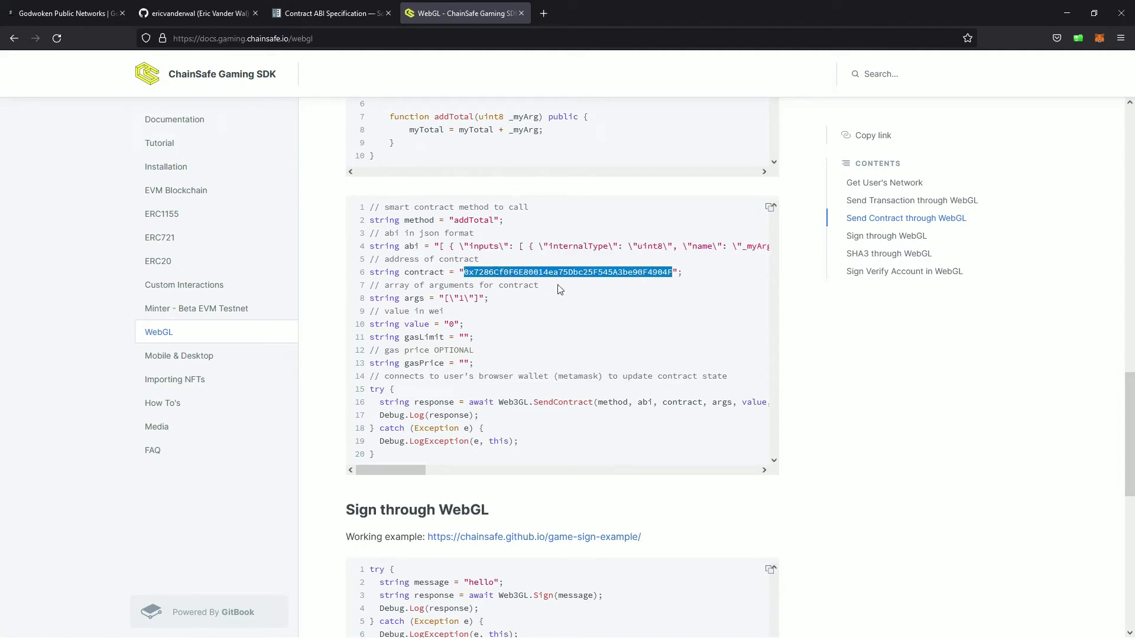
key("alt+Tab")
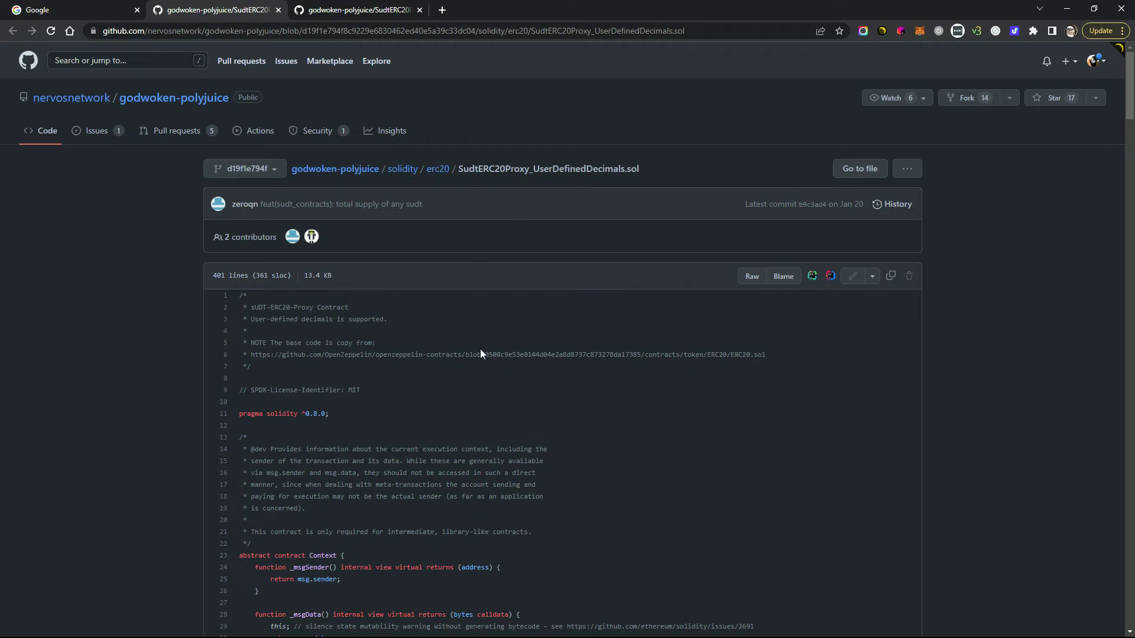
Skim SudtERC20Proxy_UserDefinedDecimals.sol and open its compiled .abi file
scroll(491, 402, "down", 12)
scroll(493, 402, "down", 20)
scroll(584, 437, "down", 20)
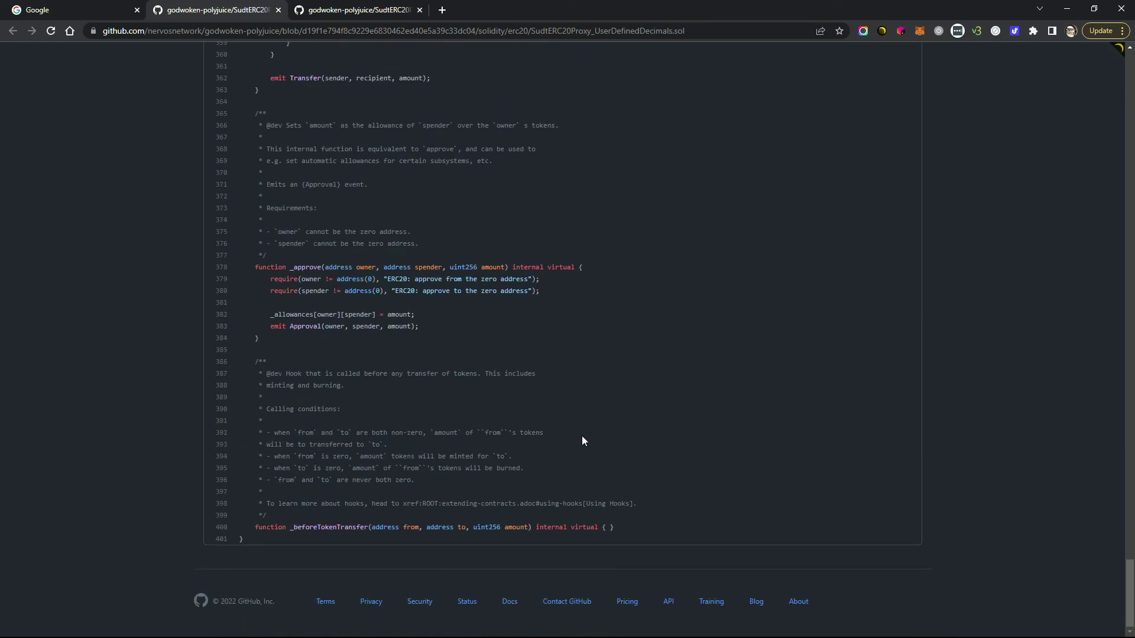
scroll(577, 430, "up", 20)
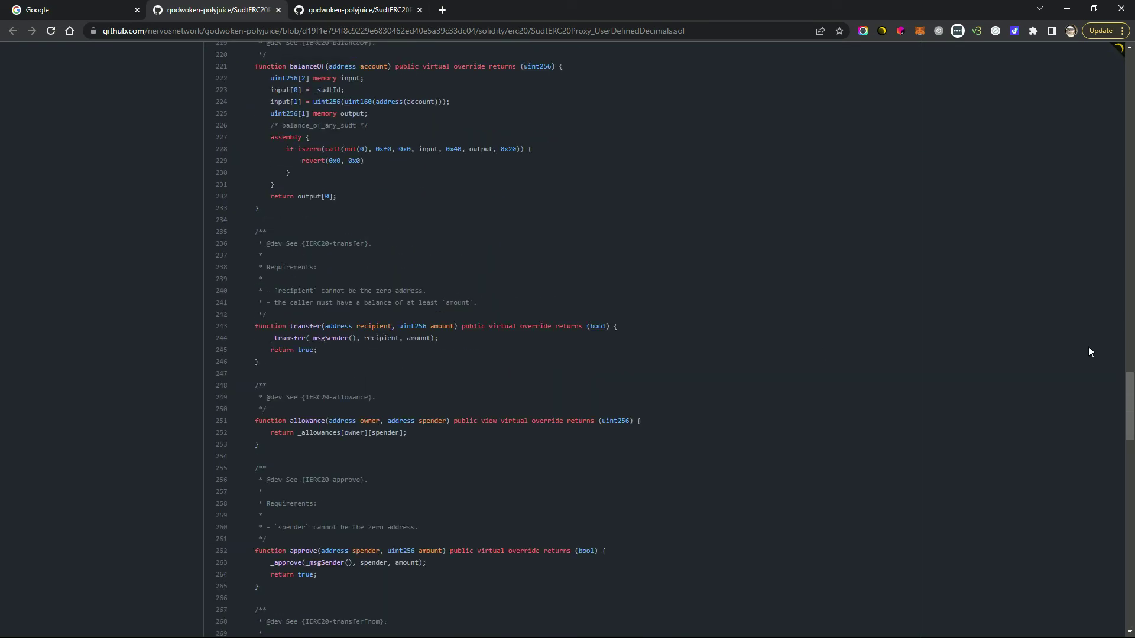
left_click_drag(1130, 381, 1128, 53)
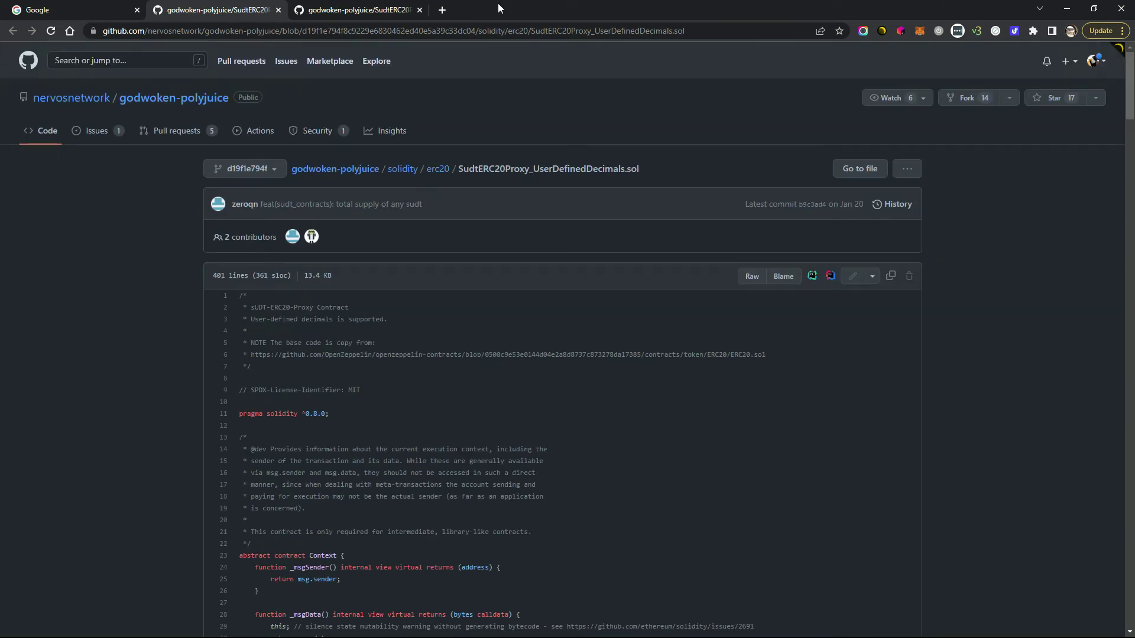
left_click(381, 10)
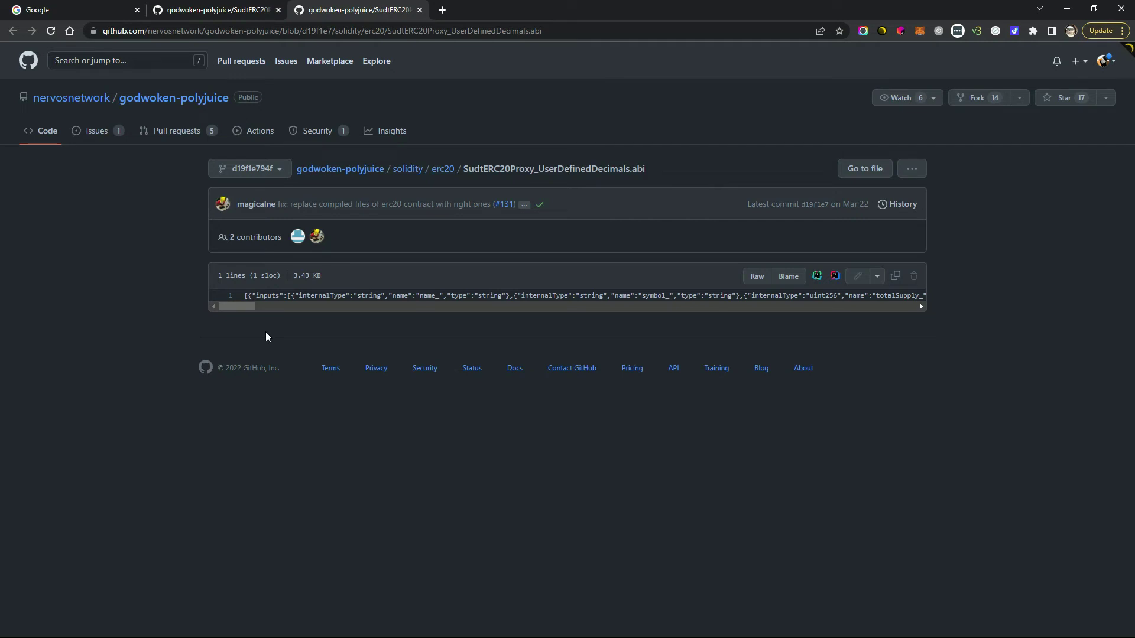
Select the entire one-line ABI and copy it
left_click_drag(235, 306, 275, 311)
triple_click(320, 296)
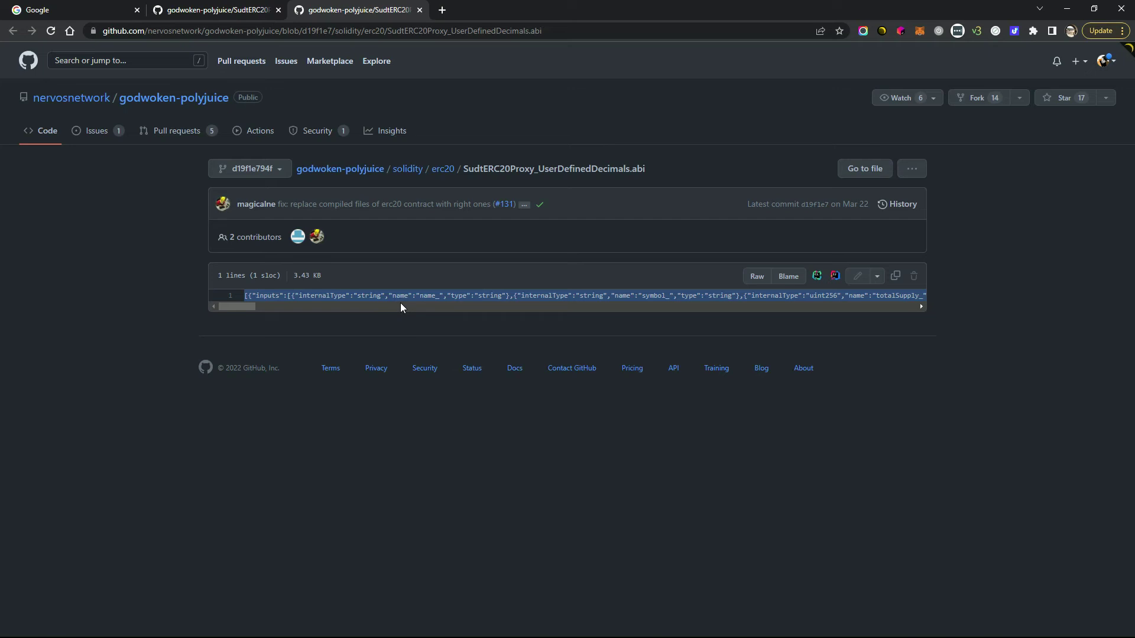
mouse_move(231, 310)
left_mouse_down()
mouse_move(863, 309)
mouse_move(213, 308)
mouse_move(248, 305)
left_mouse_up()
triple_click(294, 296)
right_click(298, 299)
left_click(306, 306)
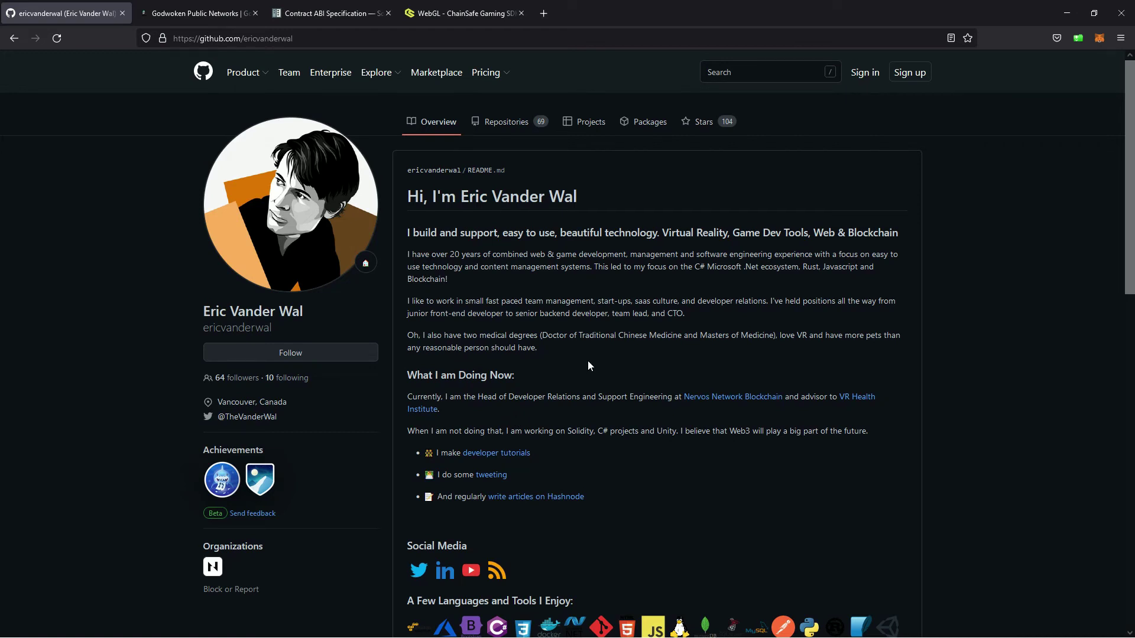
Open the unity-blockchain-tools repository from the profile's Repositories and browse its Editor folder
left_click(502, 122)
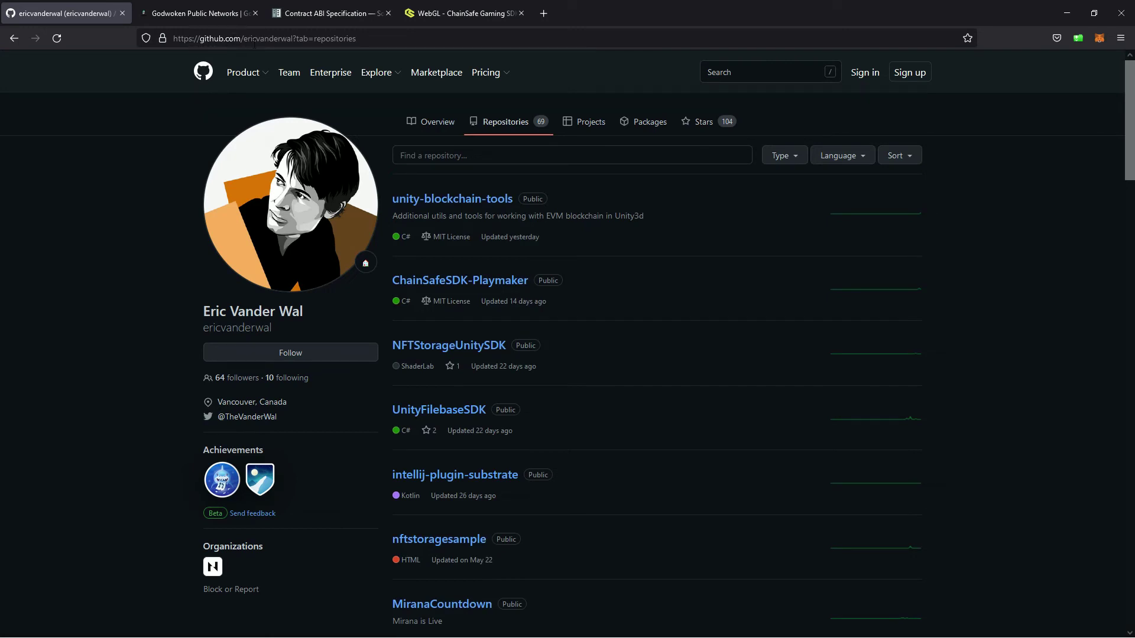
left_click(522, 121)
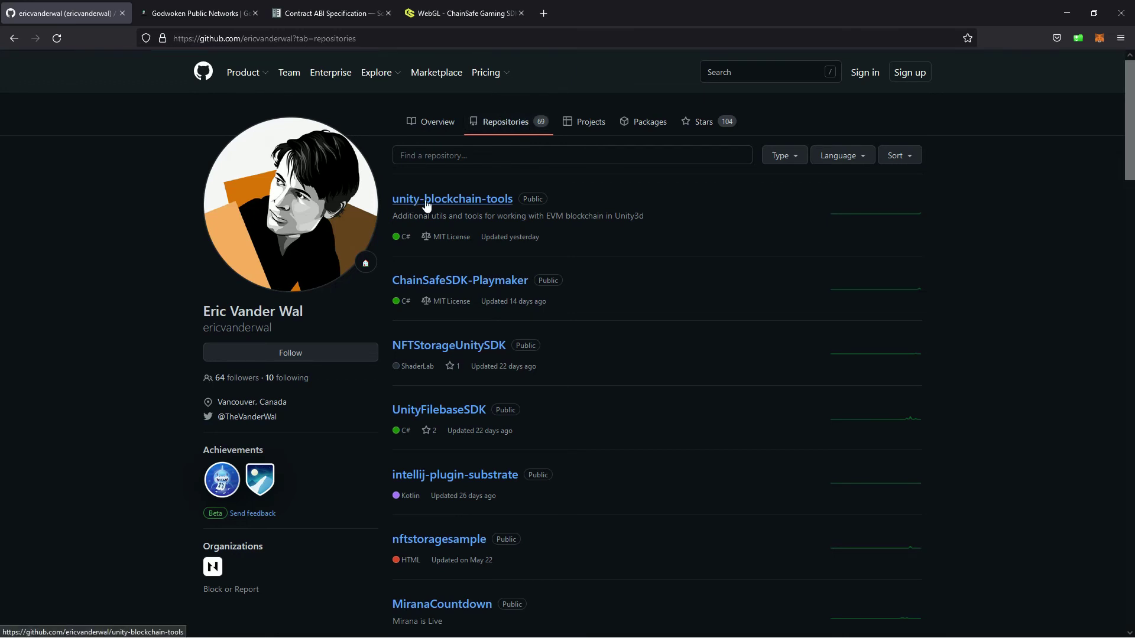
left_click(448, 201)
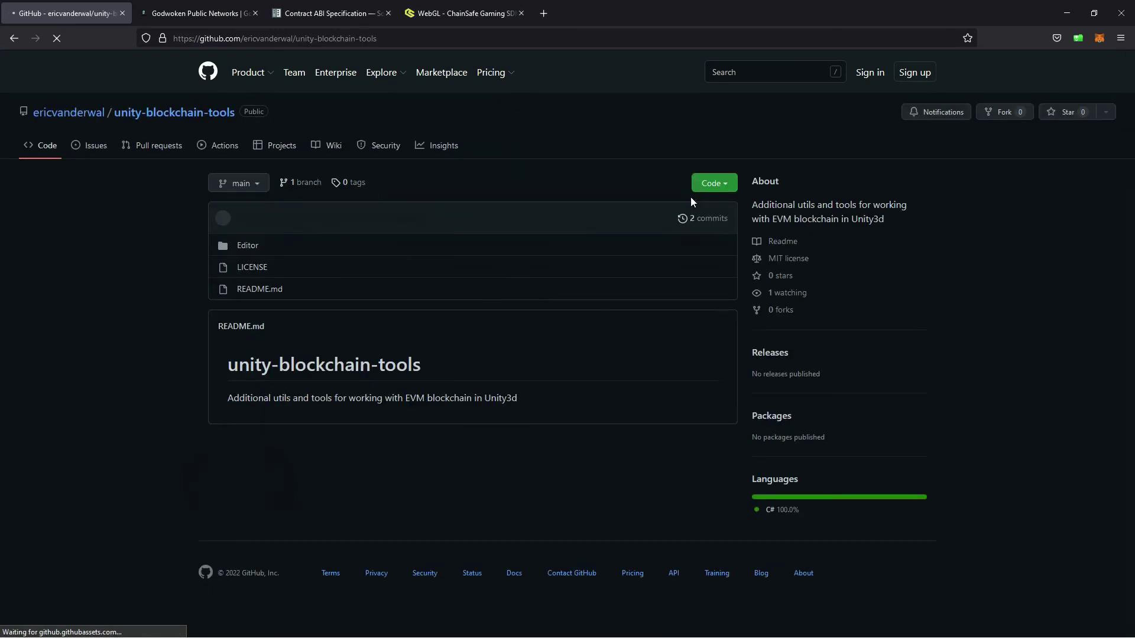
left_click(731, 185)
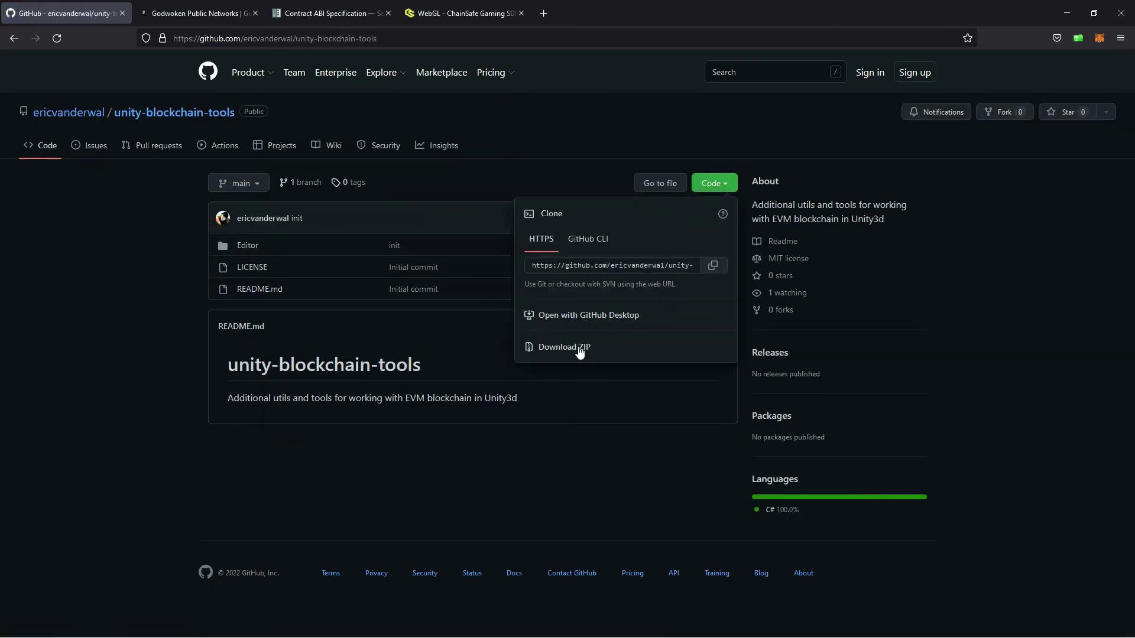
left_click(530, 472)
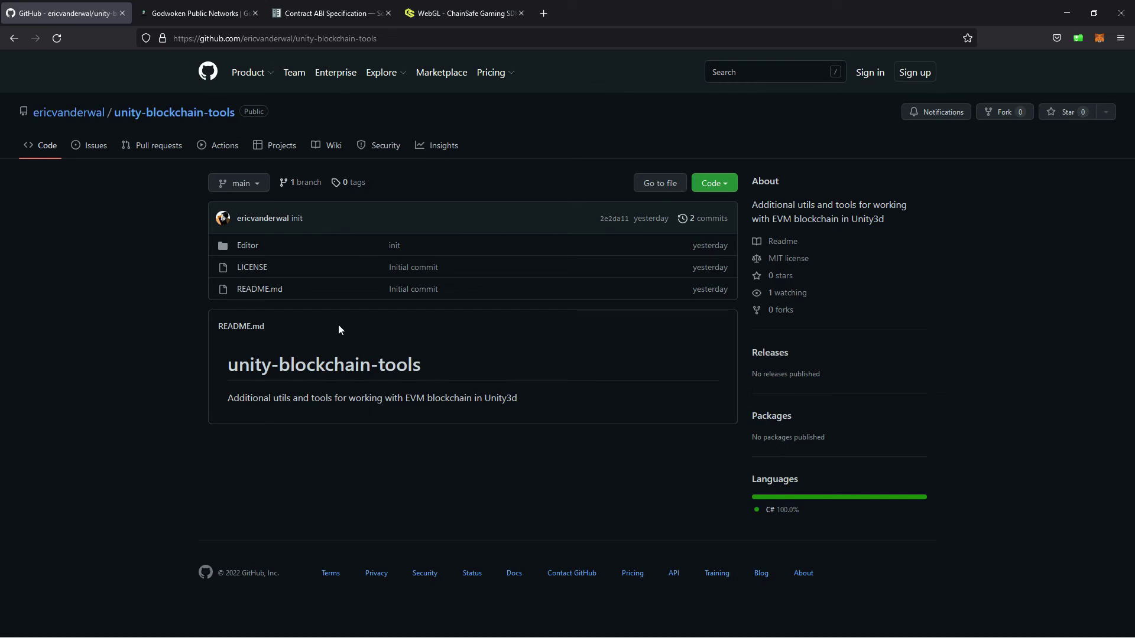
left_click(248, 248)
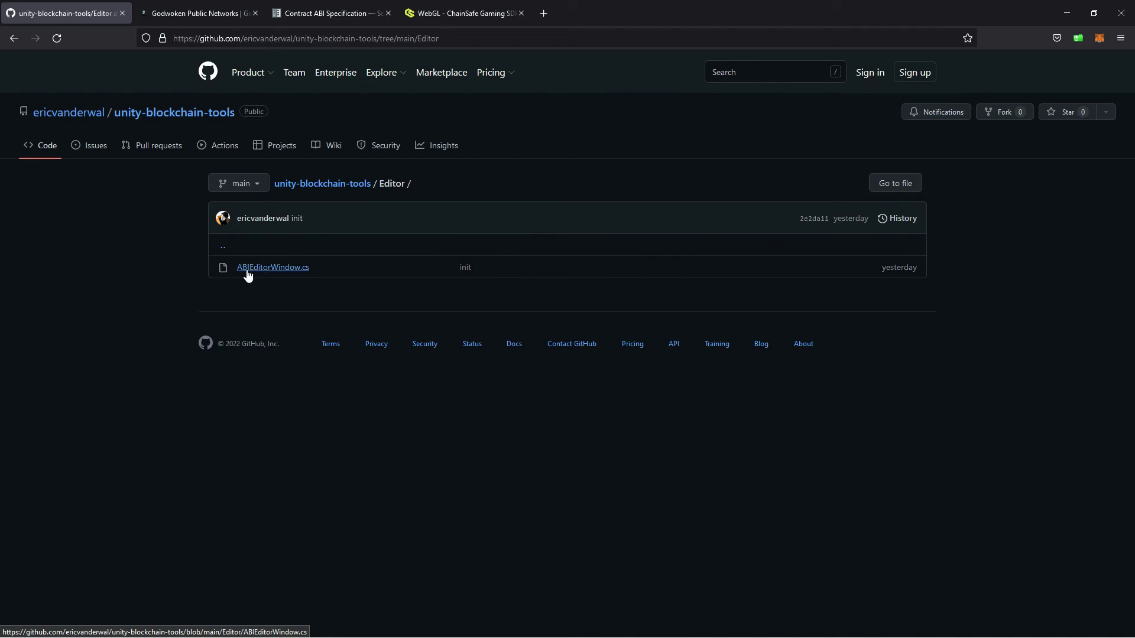
key("alt+Tab")
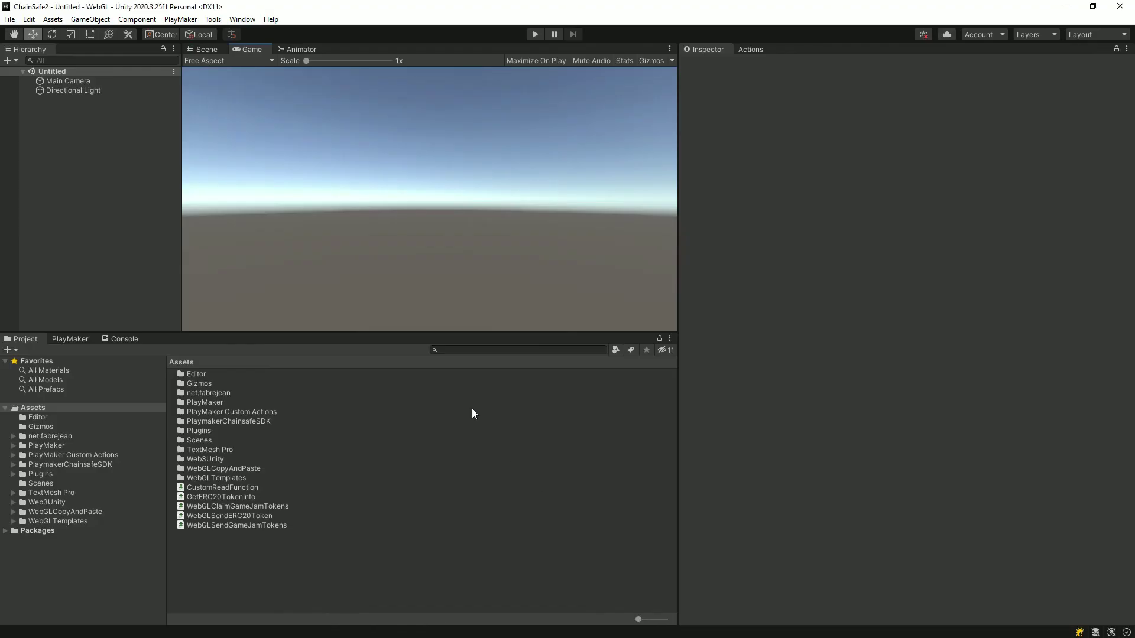
Show Assets/Editor, open Tools > Format ABI, check its Input ABI field, then close it
left_click(36, 417)
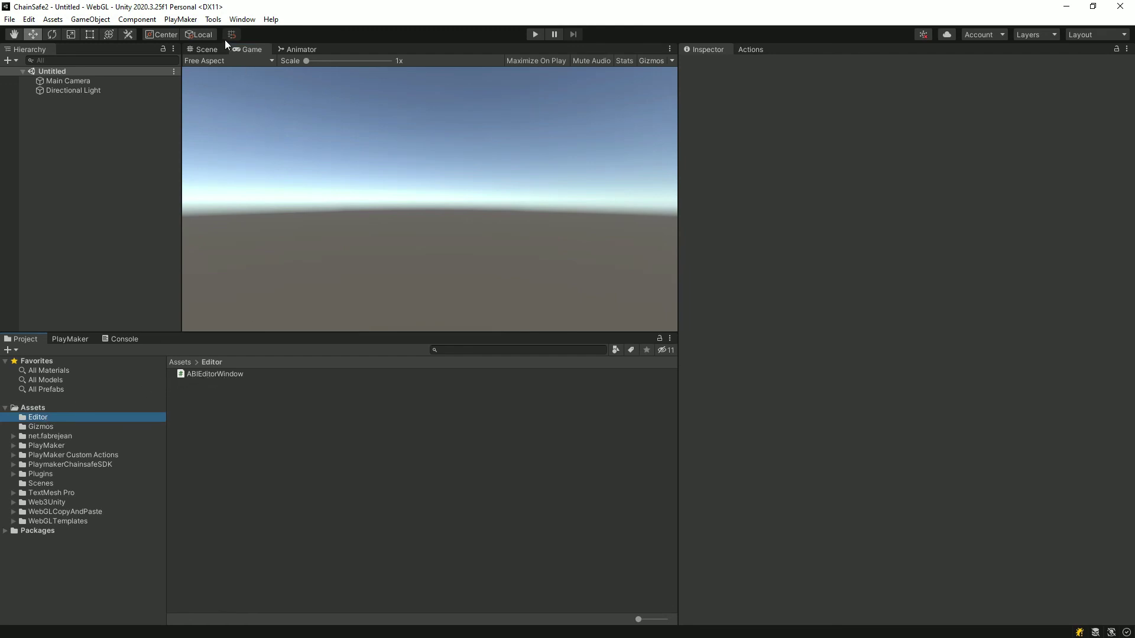
left_click(213, 20)
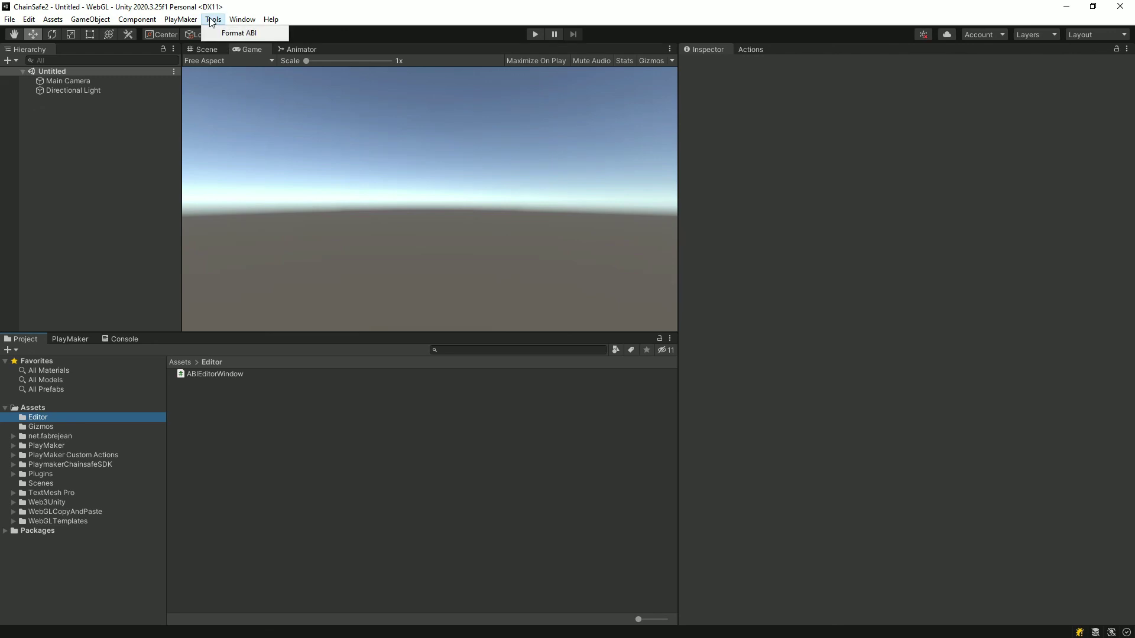
left_click(231, 33)
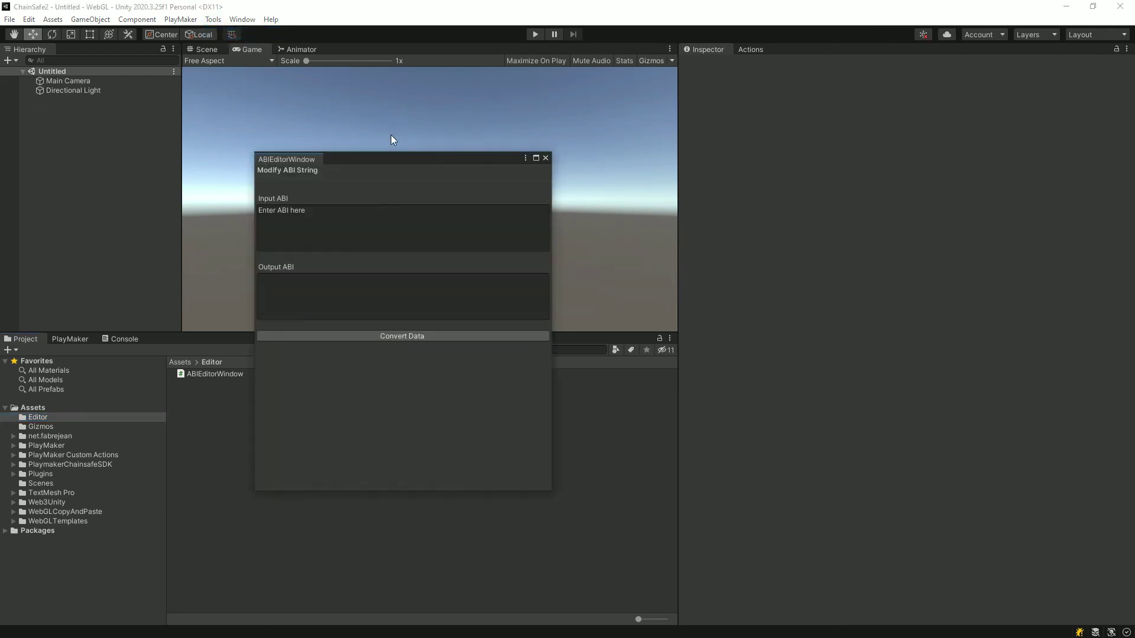
left_click_drag(381, 163, 591, 158)
left_click(559, 200)
left_click(556, 205)
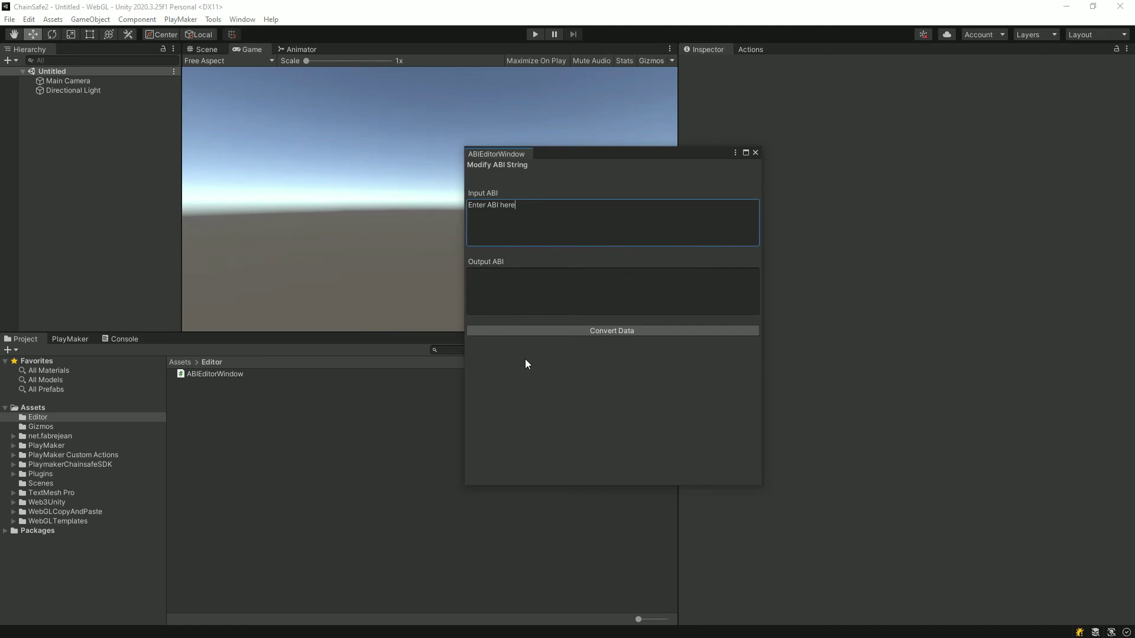
left_click(755, 153)
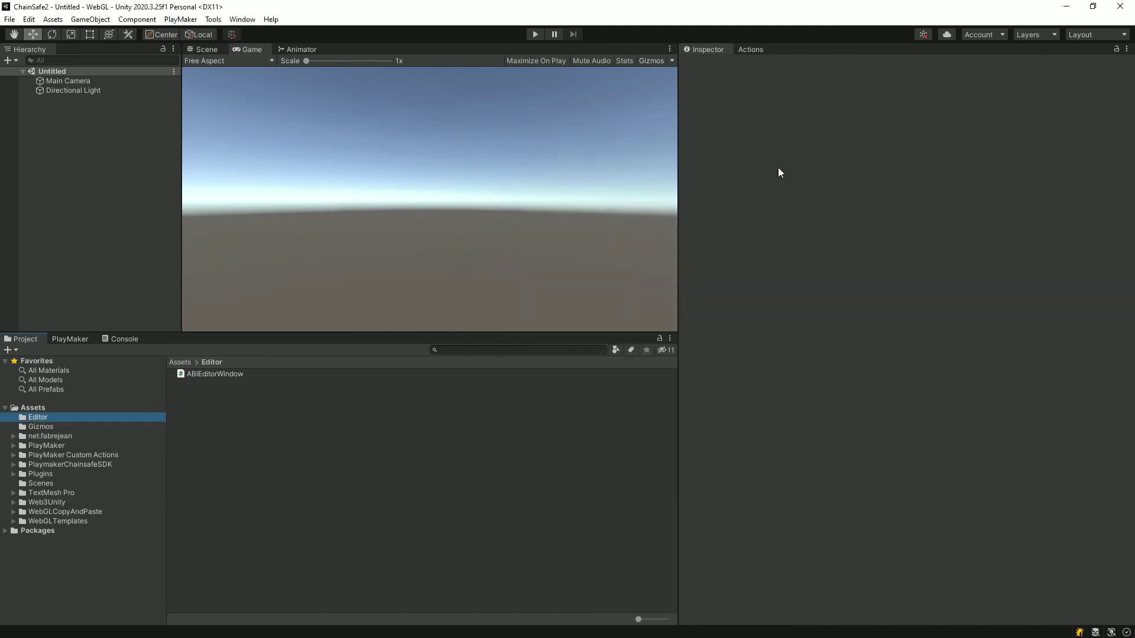